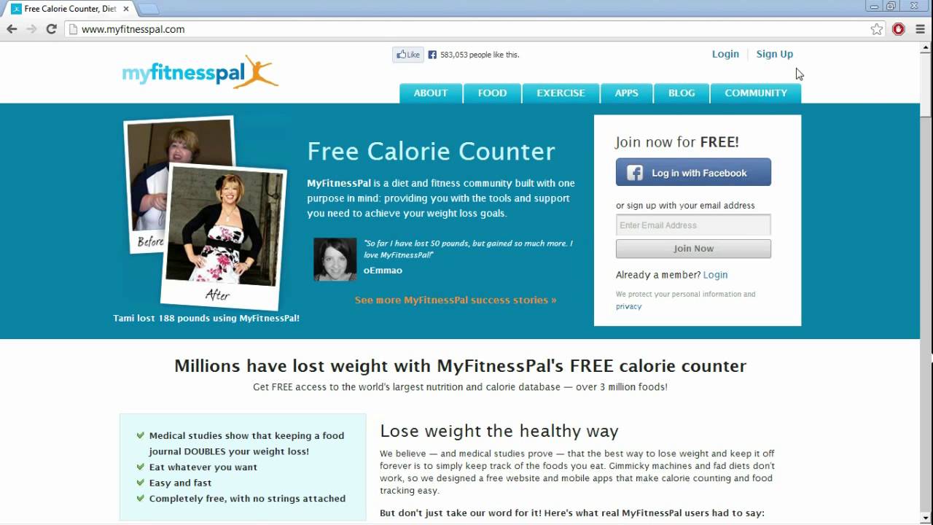
# Start a free account with a username, e-mail address and password, and opt out of the newsletter
pyautogui.click(778, 55)
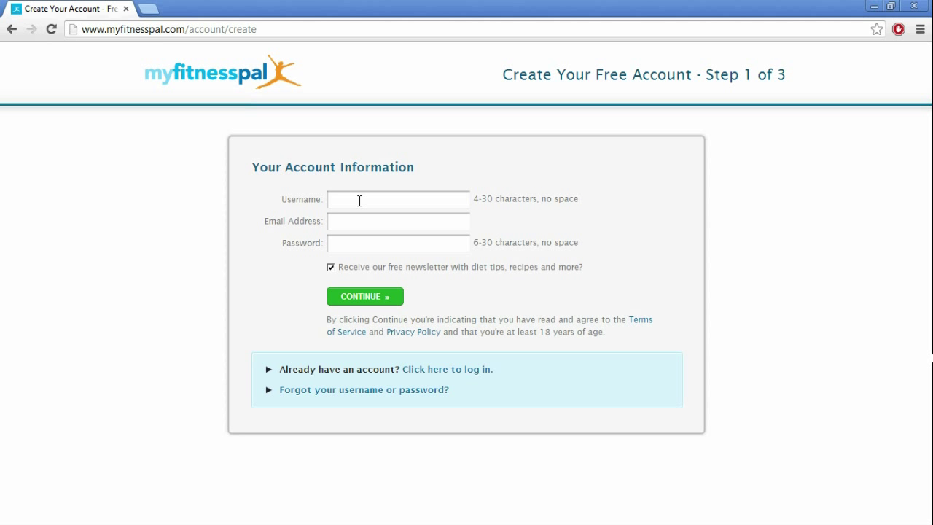
pyautogui.write('coachtim1234567')
pyautogui.click(378, 221)
pyautogui.press('Tab')
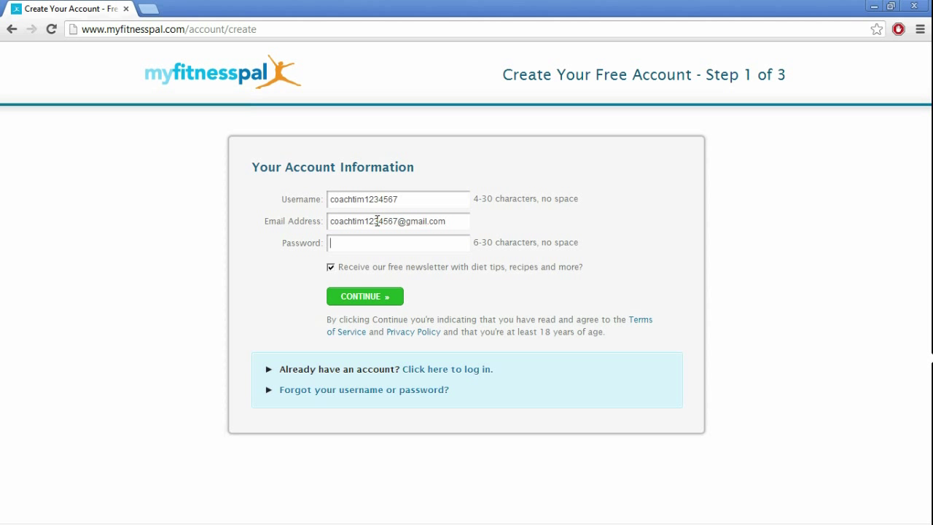
pyautogui.write('********')
pyautogui.click(331, 267)
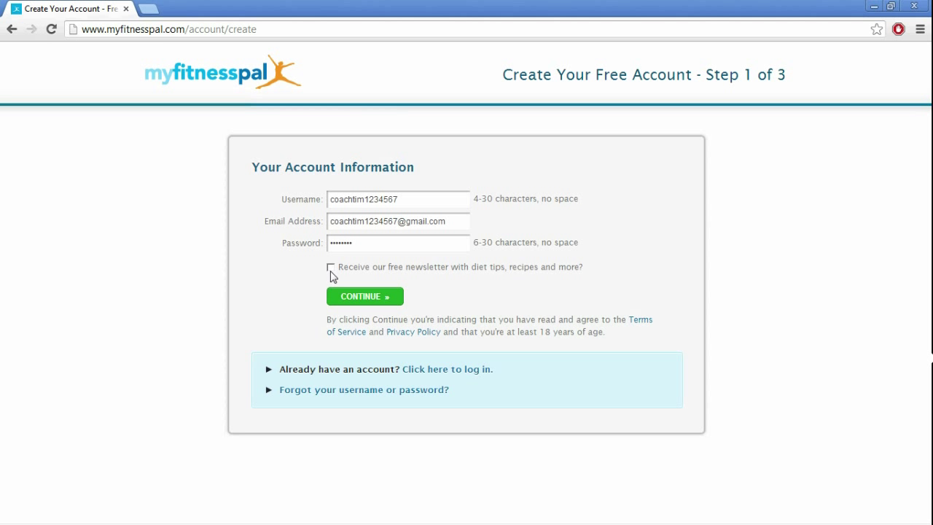
# Submit the account details, then enter 150 lbs current and goal weight and 8 inches of height
pyautogui.click(372, 302)
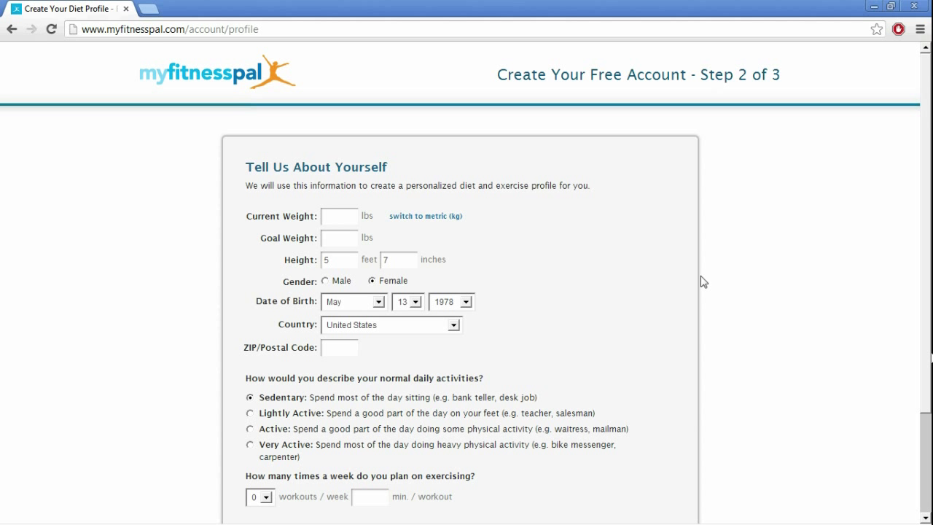
pyautogui.click(356, 217)
pyautogui.write('150')
pyautogui.click(340, 237)
pyautogui.write('150')
pyautogui.click(583, 217)
pyautogui.click(397, 261)
pyautogui.write('8')
# Select Male, enter the ZIP code, and choose 'Maintain my current weight' as the goal
pyautogui.click(478, 261)
pyautogui.click(324, 281)
pyautogui.write('94118')
pyautogui.click(660, 305)
pyautogui.scroll(-2, 739, 289)
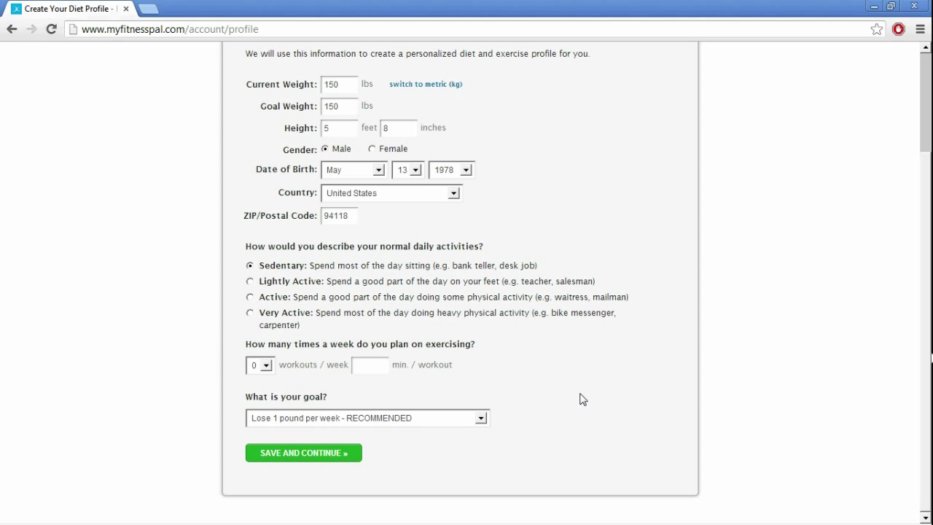
pyautogui.click(480, 419)
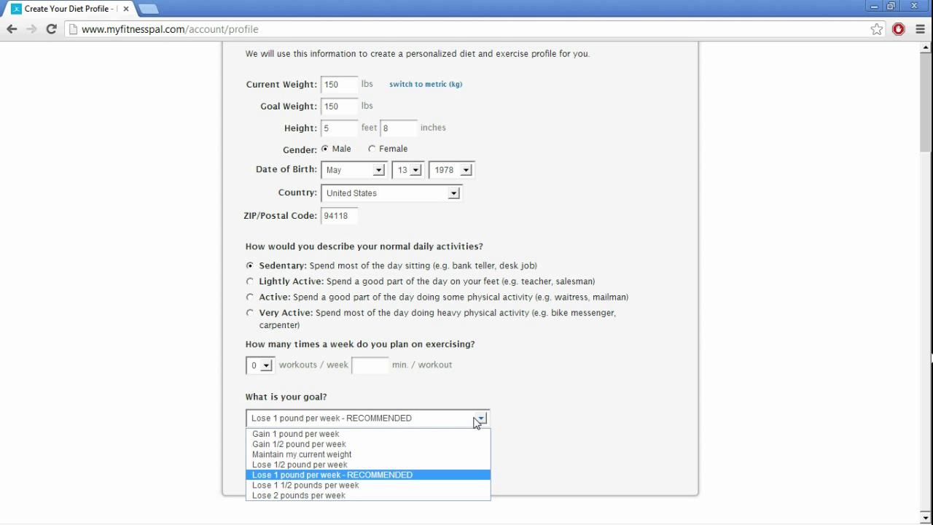
pyautogui.click(444, 453)
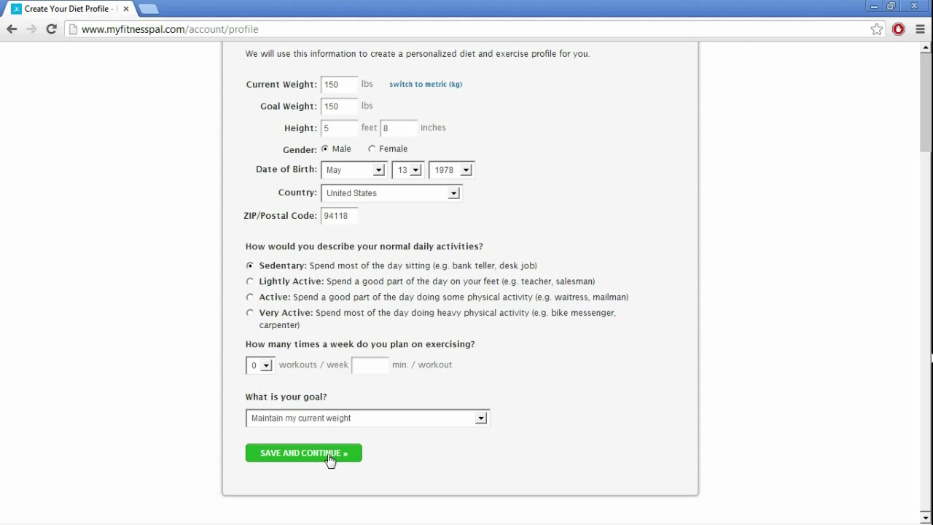
# Save the diet profile and skip inviting friends to reach the 1,990-calorie suggested goals
pyautogui.click(330, 459)
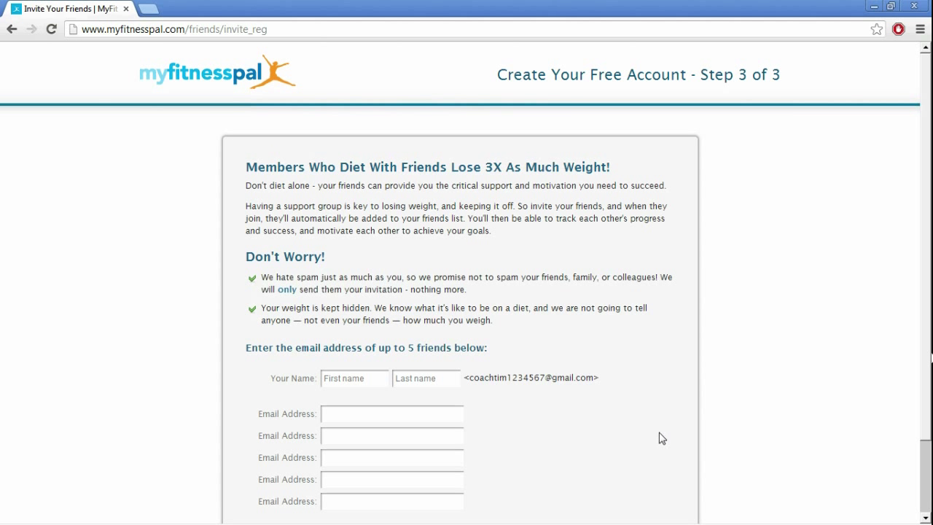
pyautogui.scroll(-1, 661, 436)
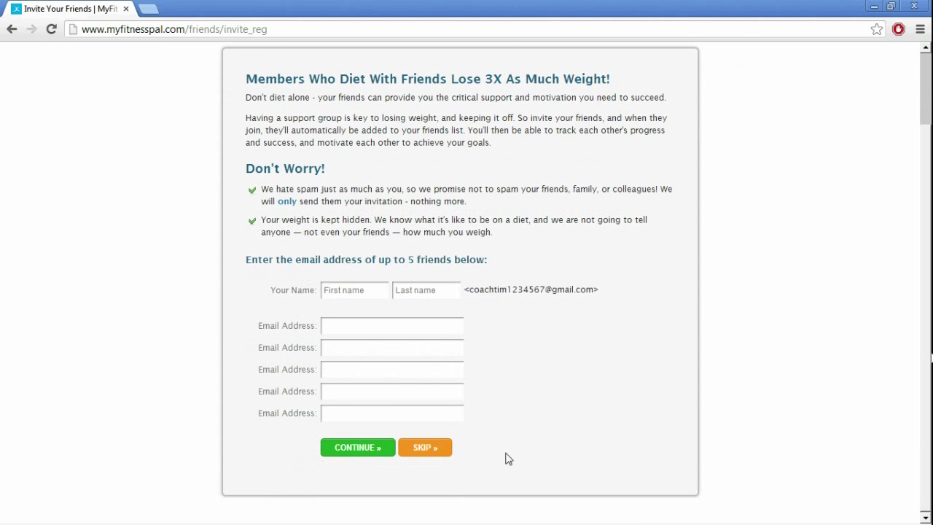
pyautogui.click(424, 450)
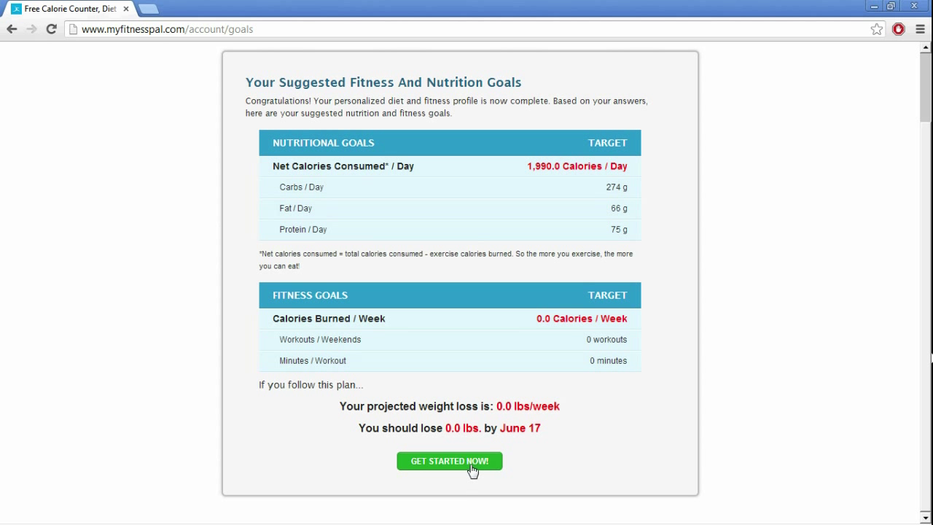
# Finish setup, go to My Home > Goals, and choose Change Goals
pyautogui.click(472, 470)
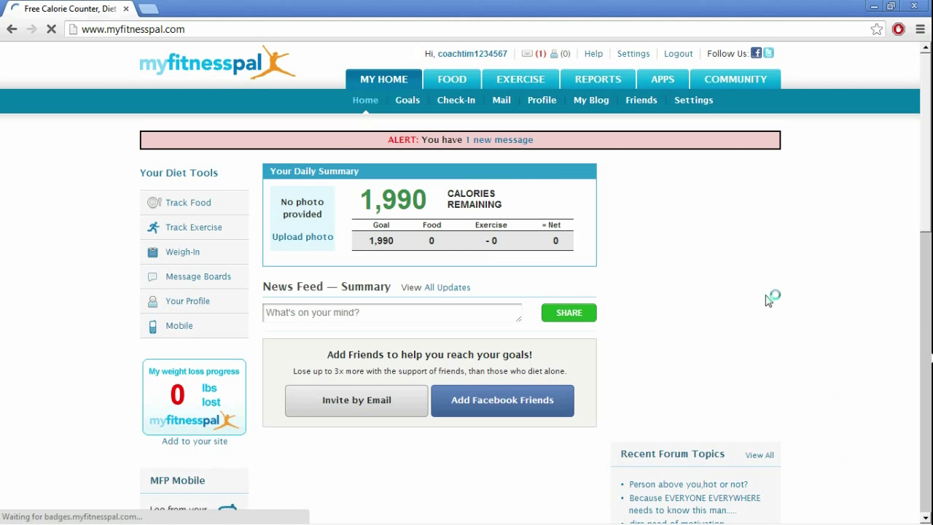
pyautogui.click(408, 102)
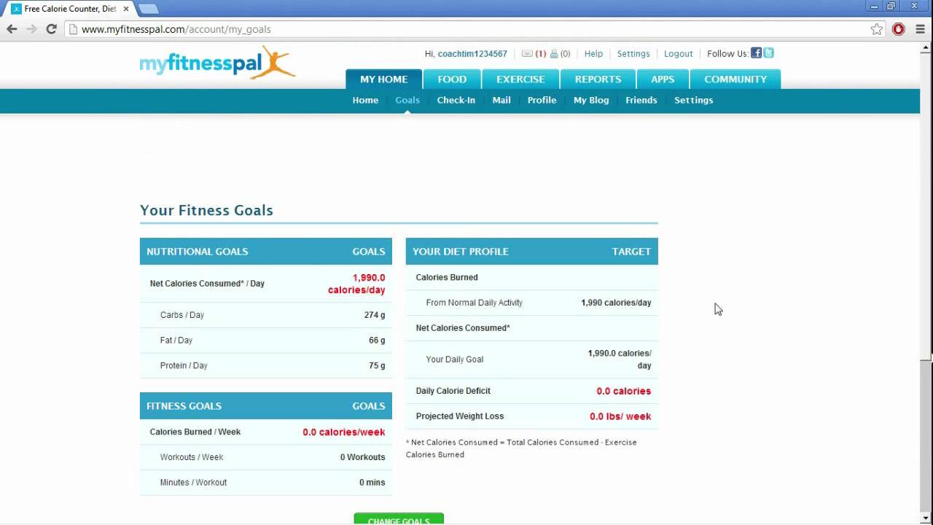
pyautogui.scroll(-3, 470, 487)
pyautogui.click(419, 421)
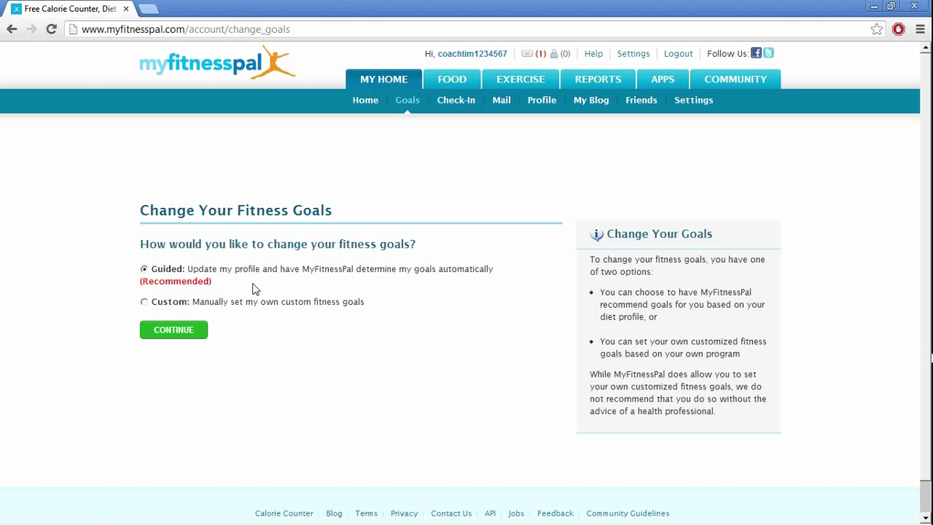
# Choose custom goals, setting Net Calories and Saturated Fat to 0 and Fiber to 25
pyautogui.click(145, 303)
pyautogui.click(189, 336)
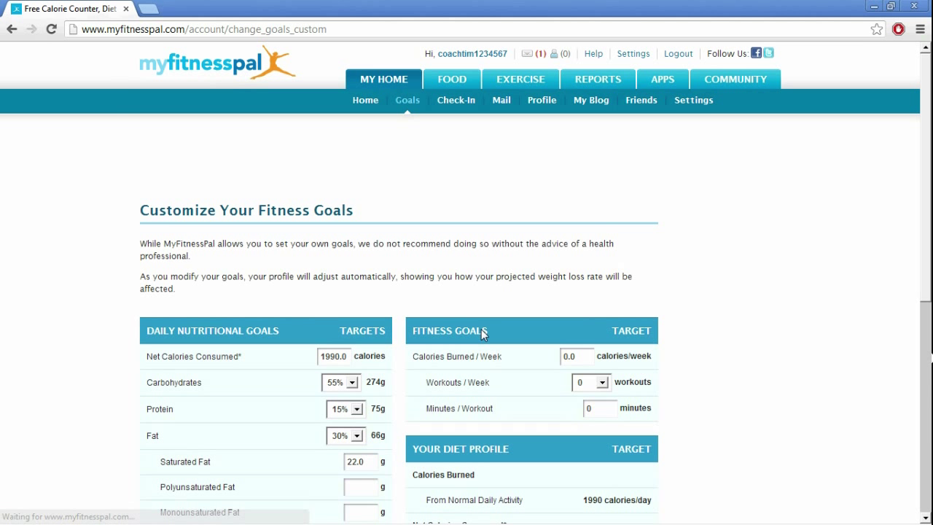
pyautogui.moveTo(323, 357); pyautogui.dragTo(408, 365)
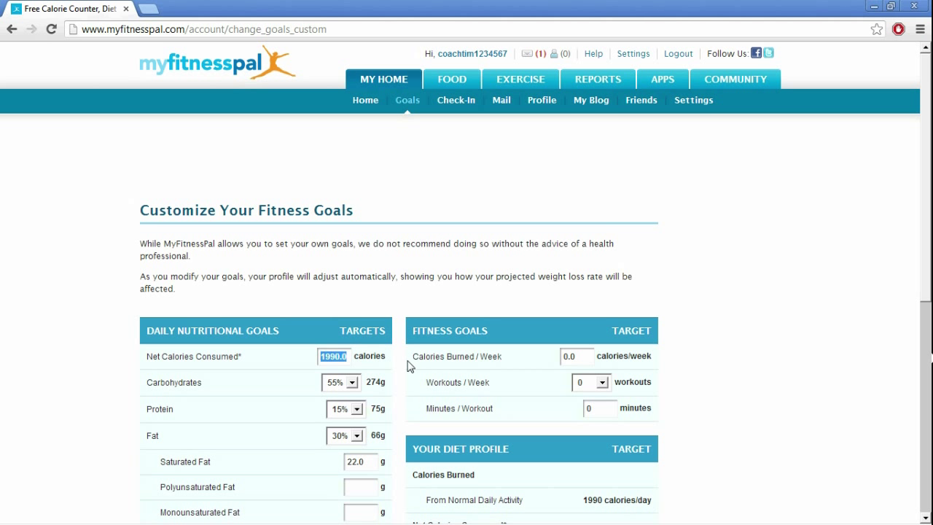
pyautogui.write('0')
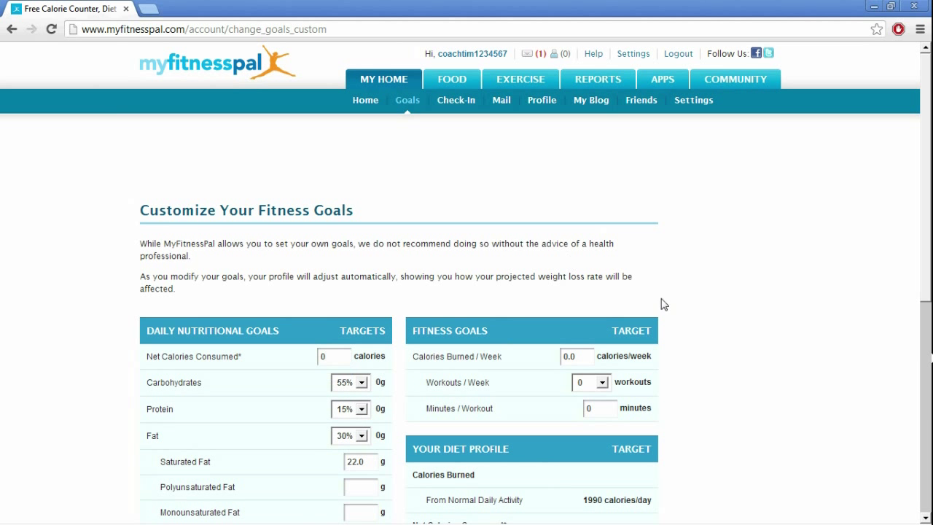
pyautogui.scroll(-3, 663, 304)
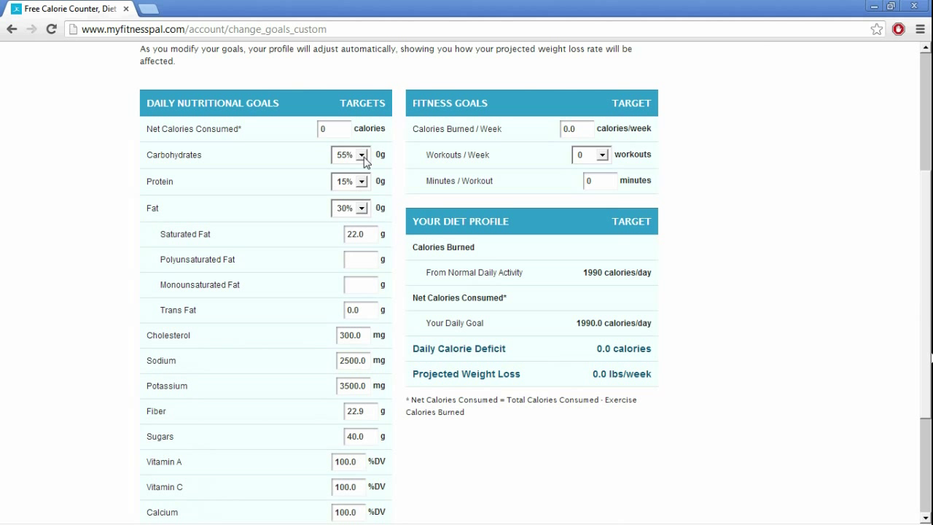
pyautogui.moveTo(367, 234); pyautogui.dragTo(341, 246)
pyautogui.write('0')
pyautogui.scroll(-2, 427, 253)
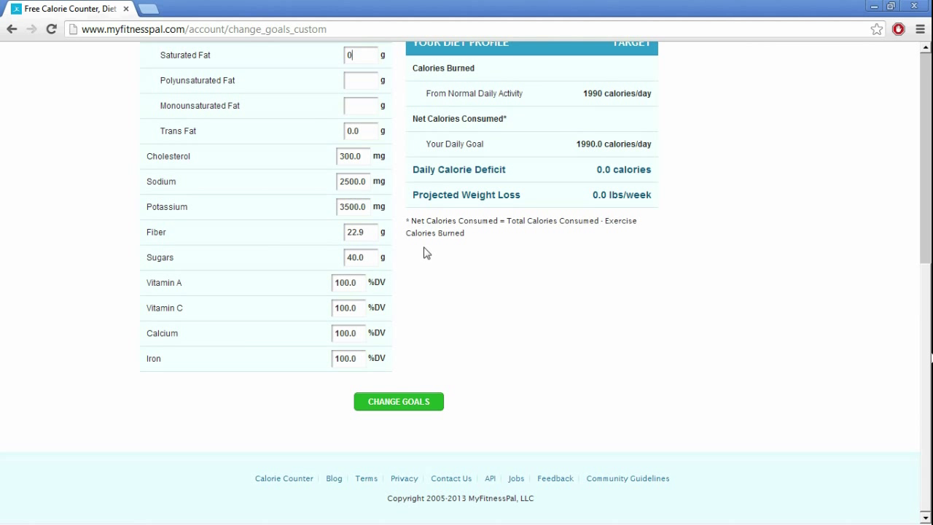
pyautogui.moveTo(374, 233); pyautogui.dragTo(256, 234)
pyautogui.write('25')
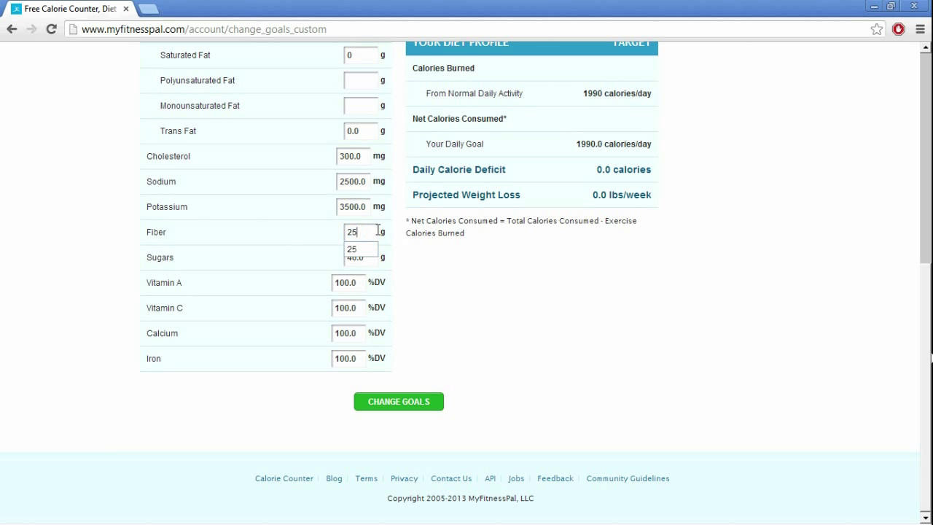
pyautogui.click(466, 258)
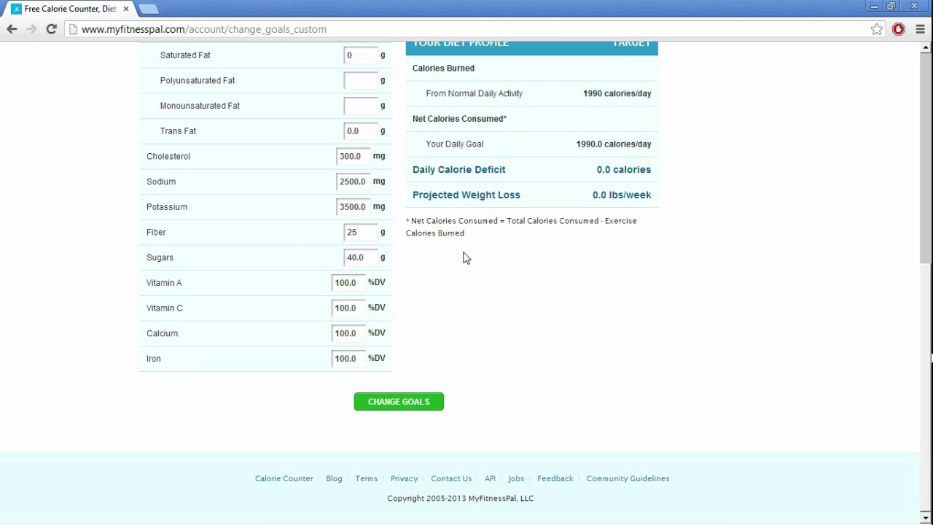
# Set Cholesterol, Sodium, Potassium and Sugars to 0 and save the goals
pyautogui.doubleClick(366, 156)
pyautogui.write('0')
pyautogui.doubleClick(369, 187)
pyautogui.write('0')
pyautogui.tripleClick(347, 209)
pyautogui.click(364, 207)
pyautogui.moveTo(364, 207); pyautogui.dragTo(298, 206)
pyautogui.write('0')
pyautogui.moveTo(375, 261); pyautogui.dragTo(323, 264)
pyautogui.write('0')
pyautogui.click(421, 400)
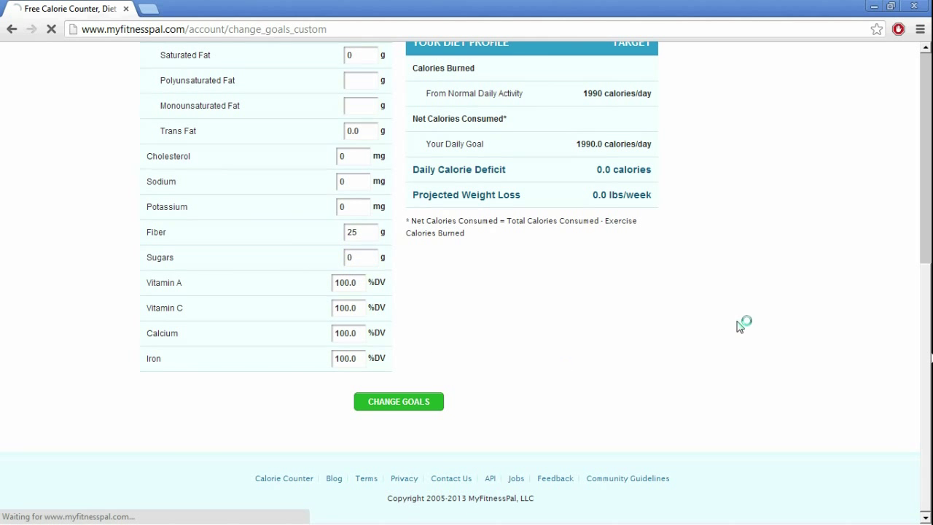
pyautogui.scroll(-5, 738, 322)
pyautogui.scroll(2, 738, 322)
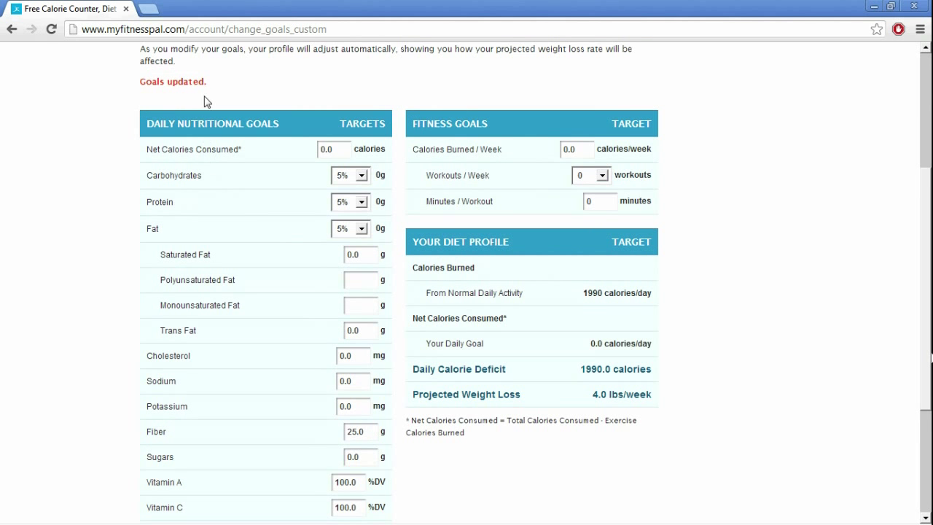
pyautogui.scroll(3, 704, 267)
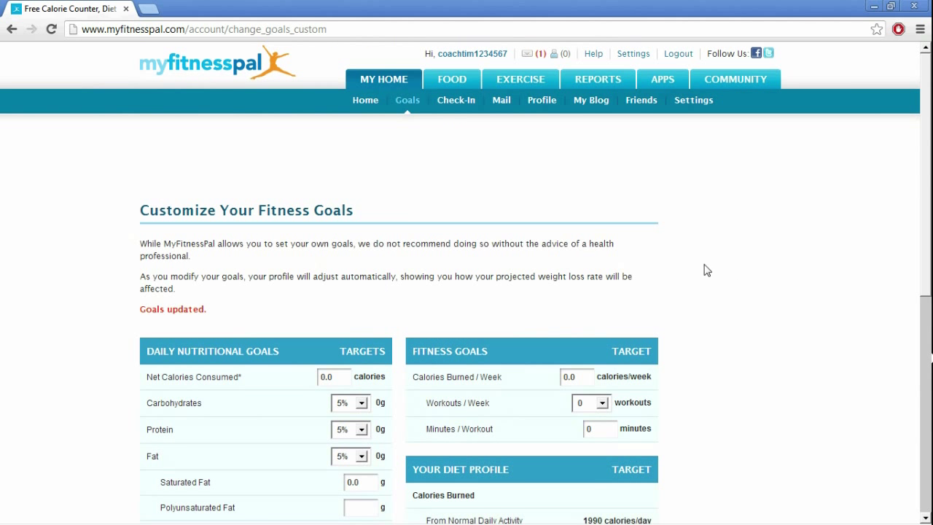
# In Diary Settings, track Fat, Carbohydrates, Protein, Fiber and None as nutrients
pyautogui.click(689, 103)
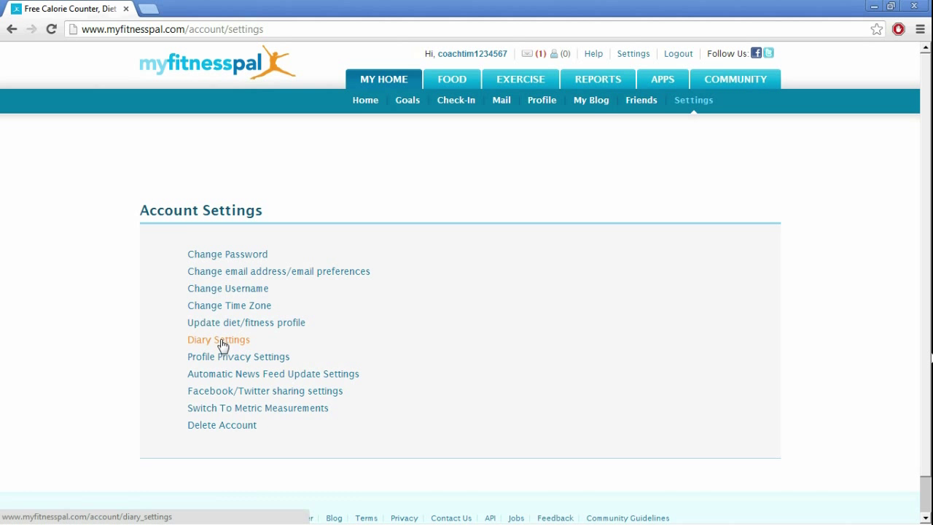
pyautogui.click(220, 345)
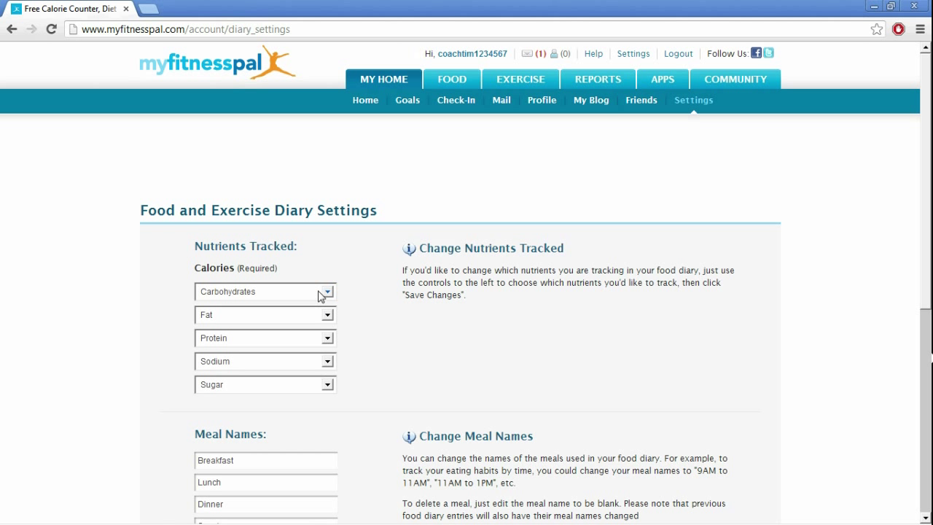
pyautogui.click(321, 295)
pyautogui.click(295, 318)
pyautogui.click(314, 321)
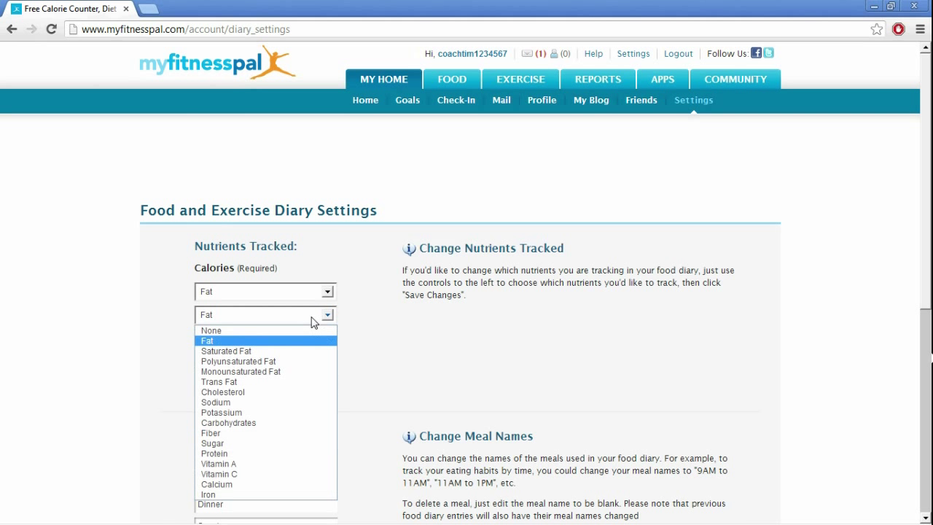
pyautogui.click(259, 423)
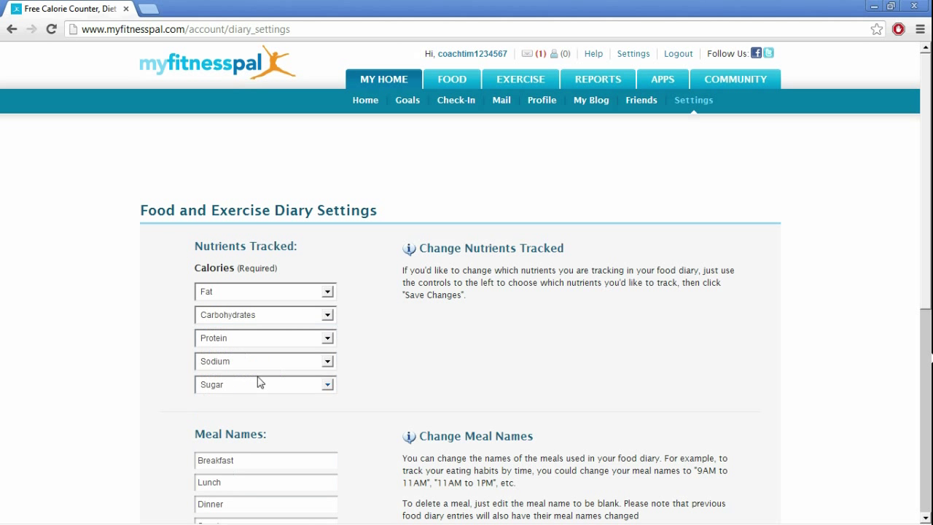
pyautogui.click(295, 363)
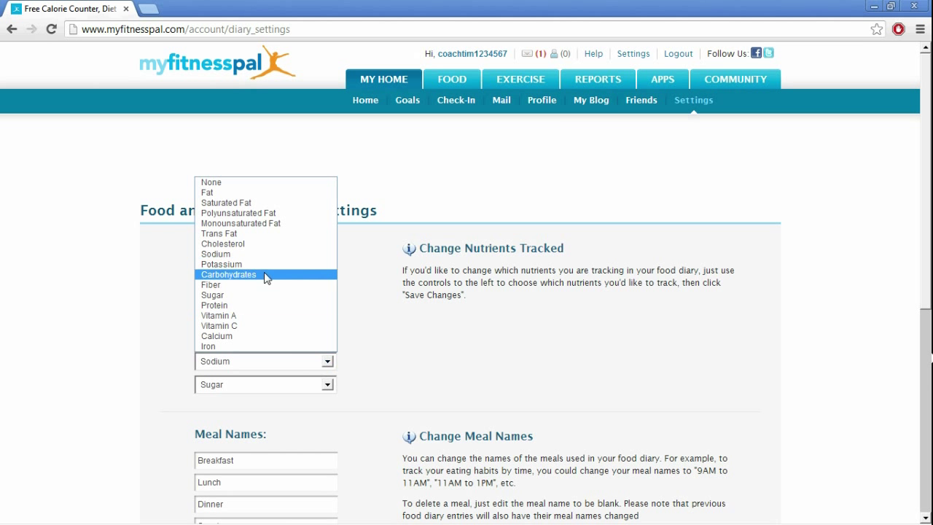
pyautogui.click(262, 285)
pyautogui.click(295, 386)
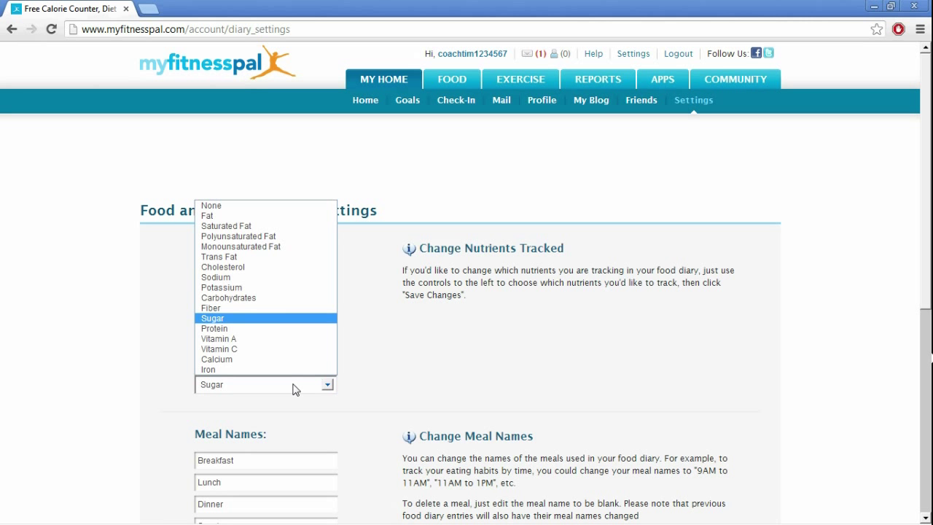
pyautogui.click(277, 205)
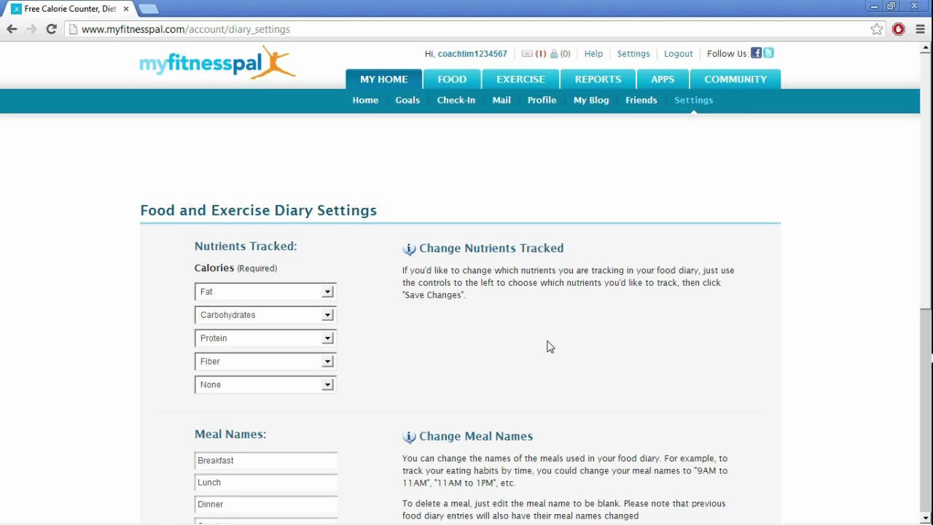
pyautogui.scroll(-3, 552, 344)
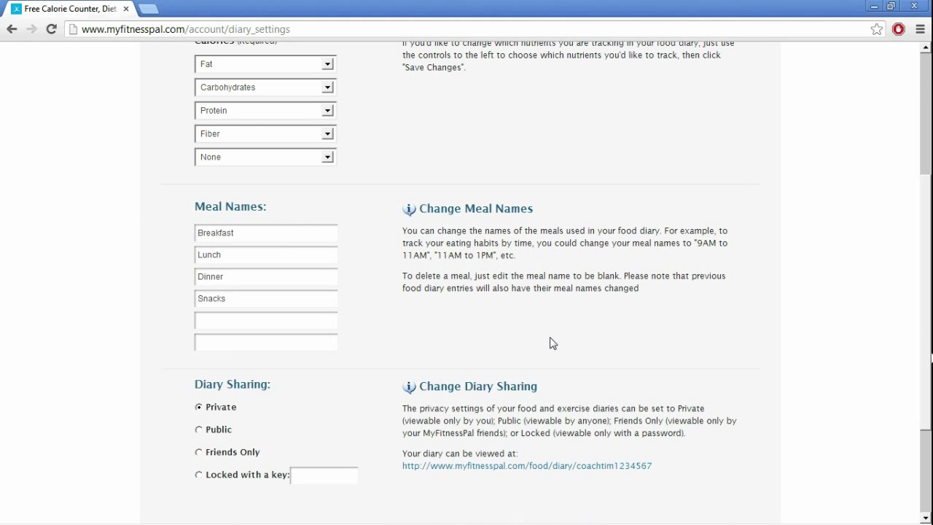
pyautogui.scroll(2, 552, 342)
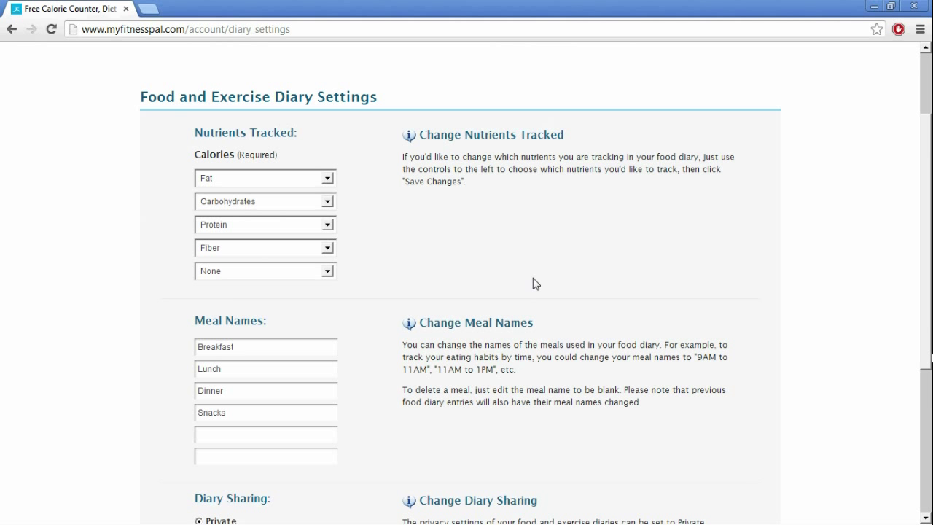
pyautogui.scroll(-3, 521, 297)
pyautogui.scroll(3, 423, 308)
# Rename the first four meals to Meal One, Meal Two, Meal Three and Meal Four
pyautogui.scroll(-3, 427, 306)
pyautogui.doubleClick(274, 233)
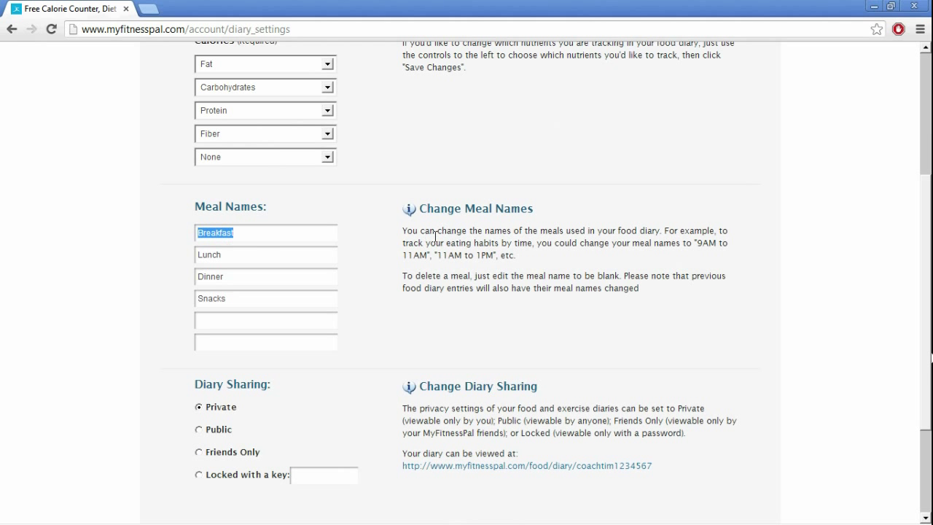
pyautogui.write('Meal One')
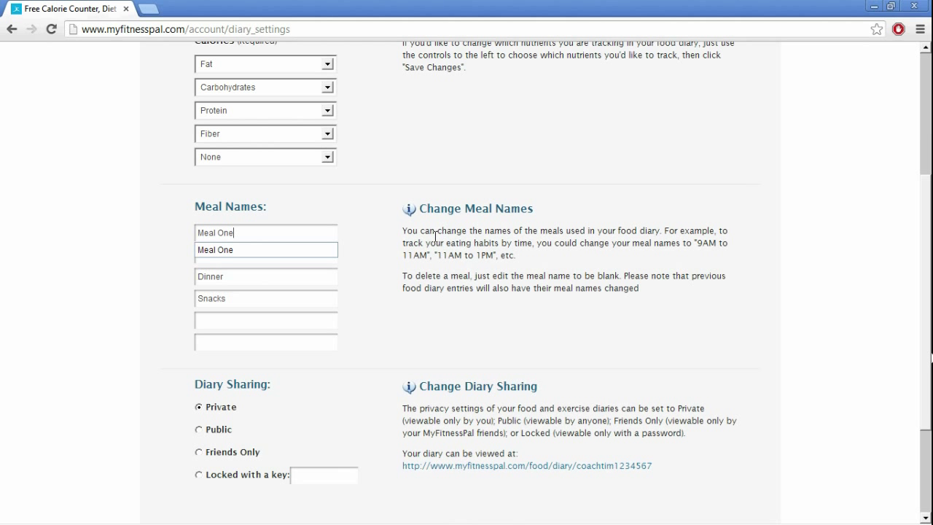
pyautogui.press('Tab')
pyautogui.write('Meal Two')
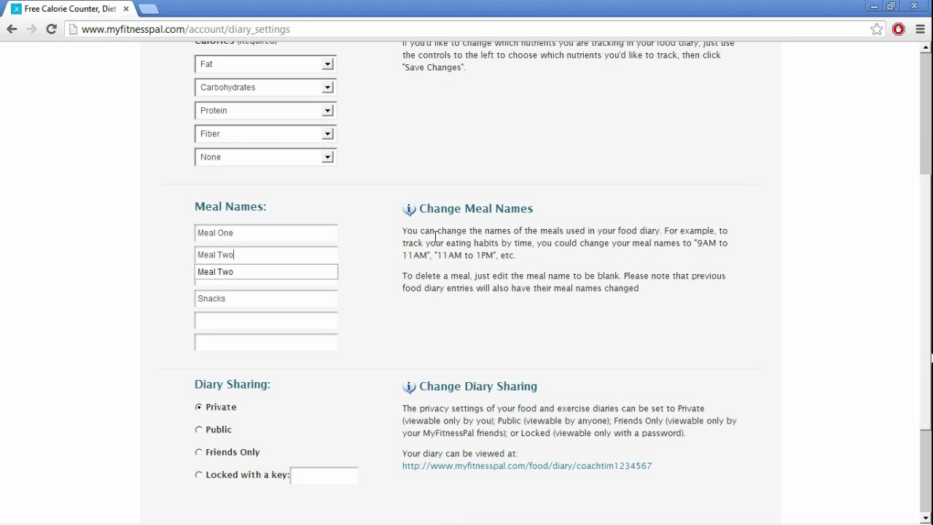
pyautogui.press('Tab')
pyautogui.write('Meal Three')
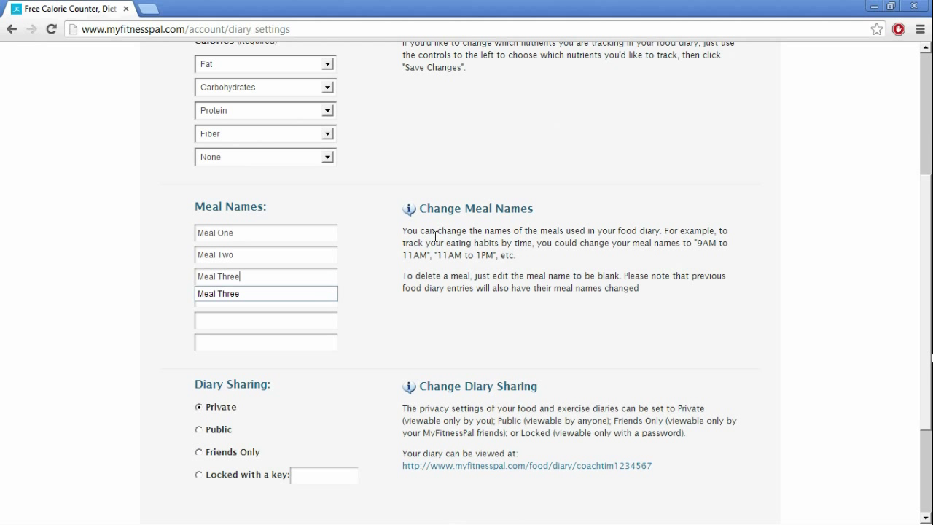
pyautogui.press('Tab')
pyautogui.write('Meal Four')
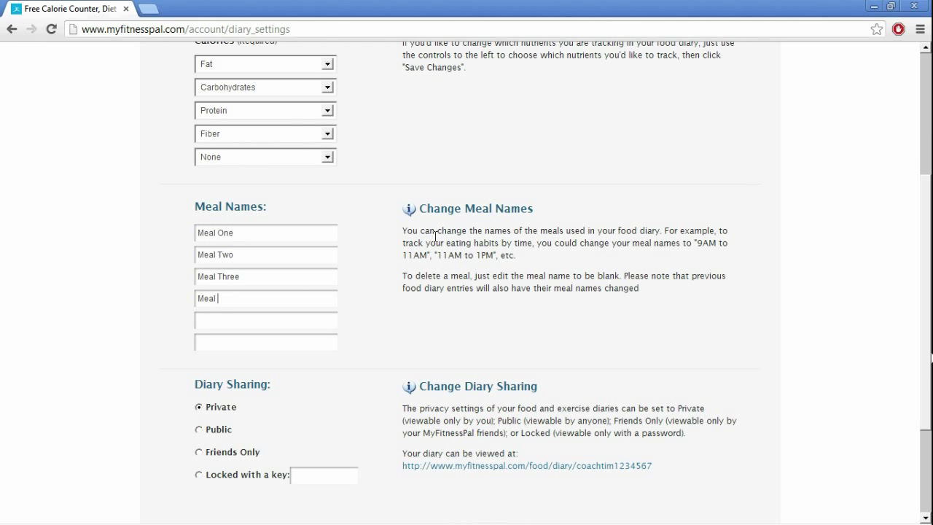
# Name the fifth and sixth meals Meal Five and Meal Six, and make the diary Public
pyautogui.press('Tab')
pyautogui.write('Meal Five')
pyautogui.press('Tab')
pyautogui.write('Meal Six')
pyautogui.scroll(-2, 540, 266)
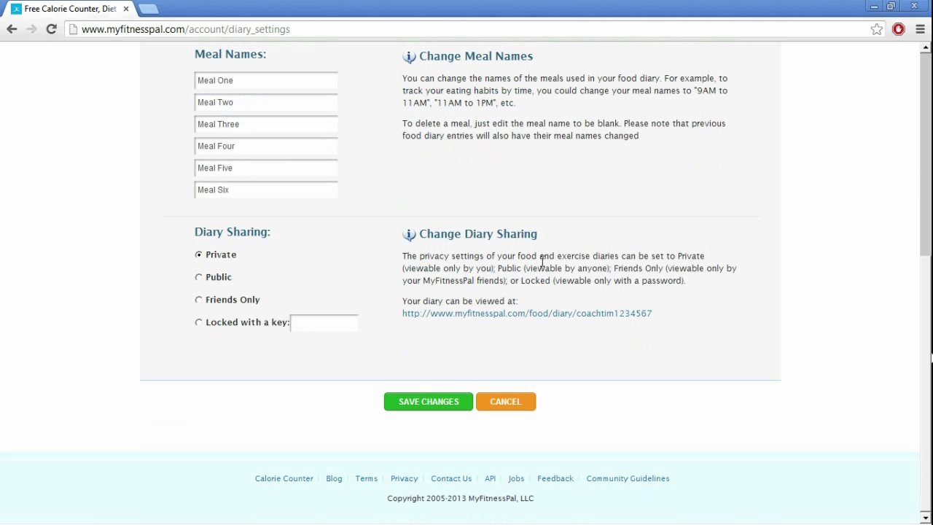
pyautogui.click(200, 277)
# Save the diary settings and view the Food Diary showing Meal One through Meal Six
pyautogui.click(418, 409)
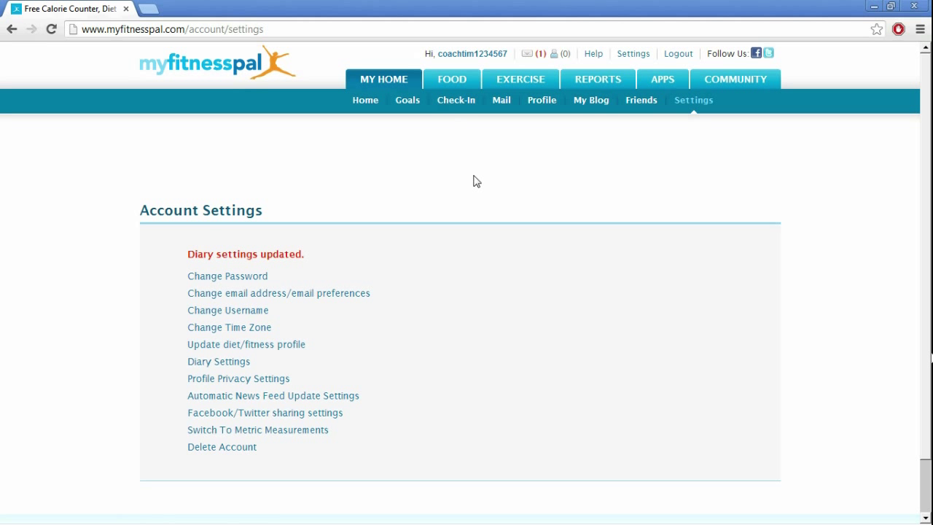
pyautogui.click(455, 86)
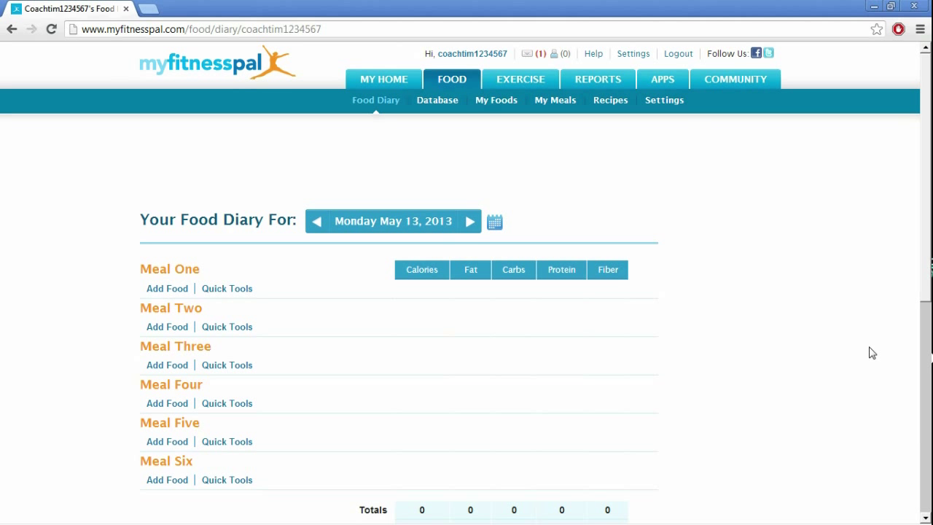
pyautogui.scroll(-2, 872, 353)
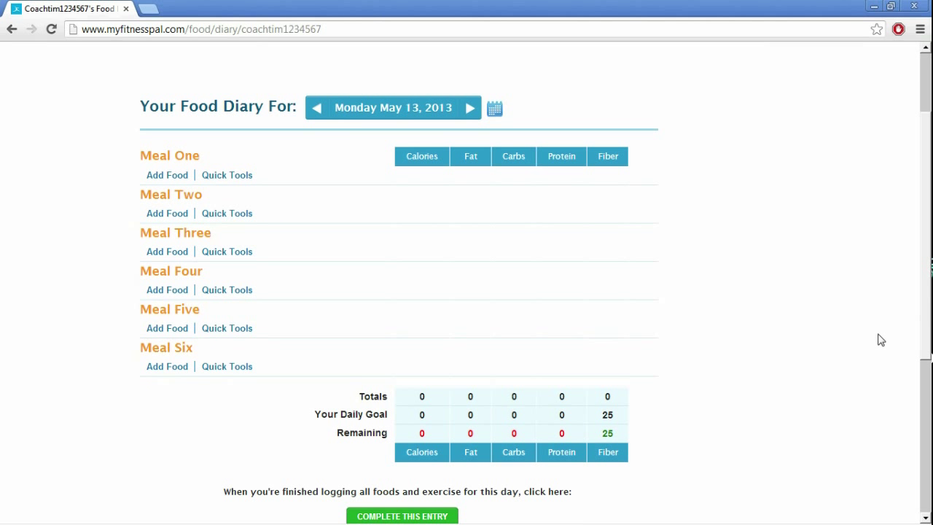